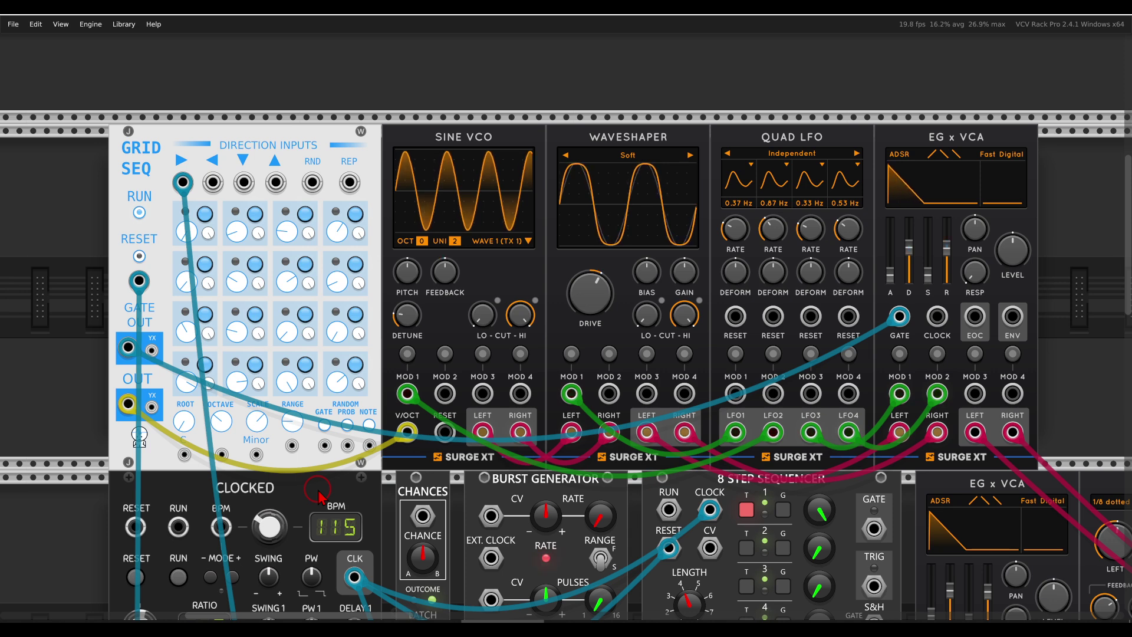
- Start the 115 BPM Clocked master clock, then circle Grid Seq's direction input and the Sine VCO, Waveshaper and Quad LFO
click(178, 577)
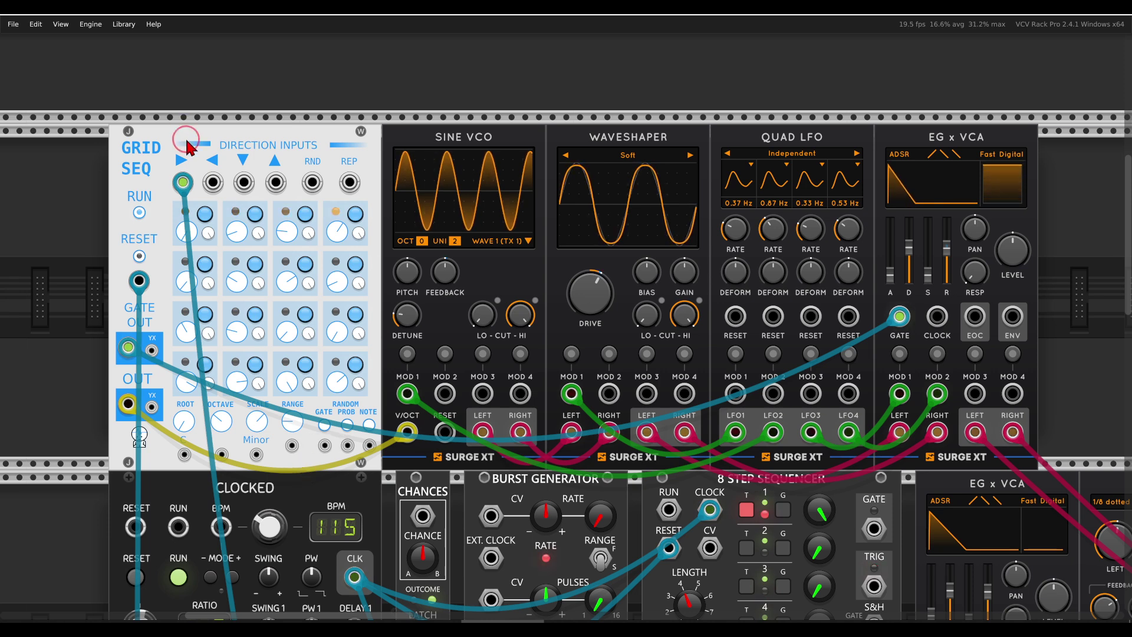
mouse_move(203, 155)
mouse_down()
mouse_move(161, 165)
mouse_move(161, 201)
mouse_move(206, 172)
mouse_up()
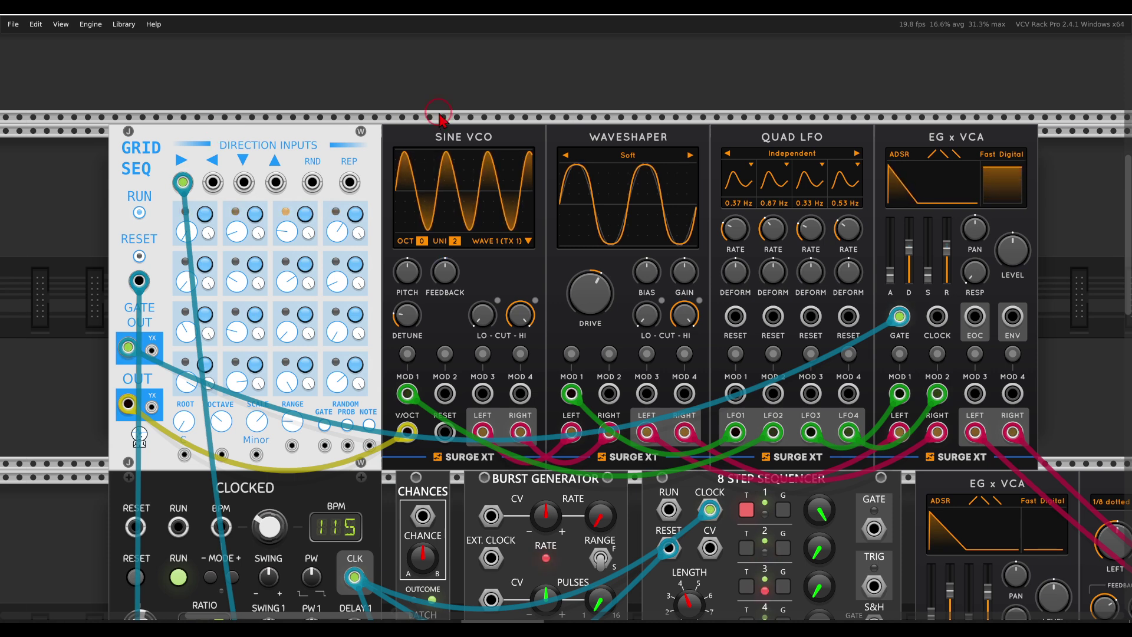
mouse_move(499, 122)
mouse_down()
mouse_move(440, 168)
mouse_move(499, 162)
mouse_move(506, 134)
mouse_up()
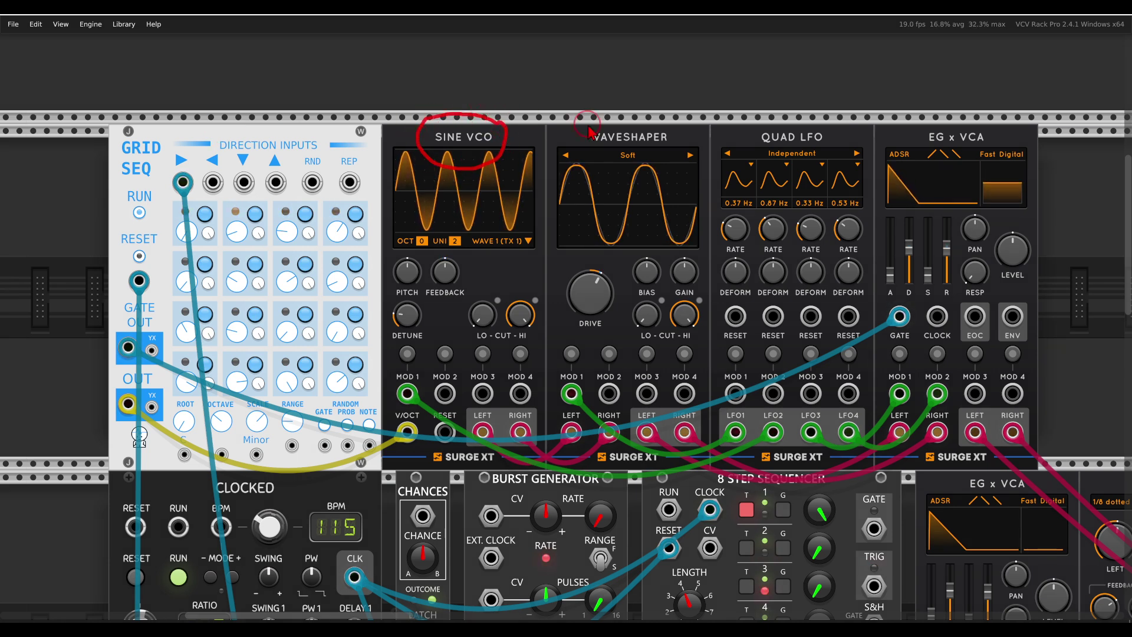
mouse_move(672, 120)
mouse_down()
mouse_move(628, 165)
mouse_move(674, 118)
mouse_up()
mouse_move(828, 118)
mouse_down()
mouse_move(750, 140)
mouse_move(825, 165)
mouse_move(825, 127)
mouse_up()
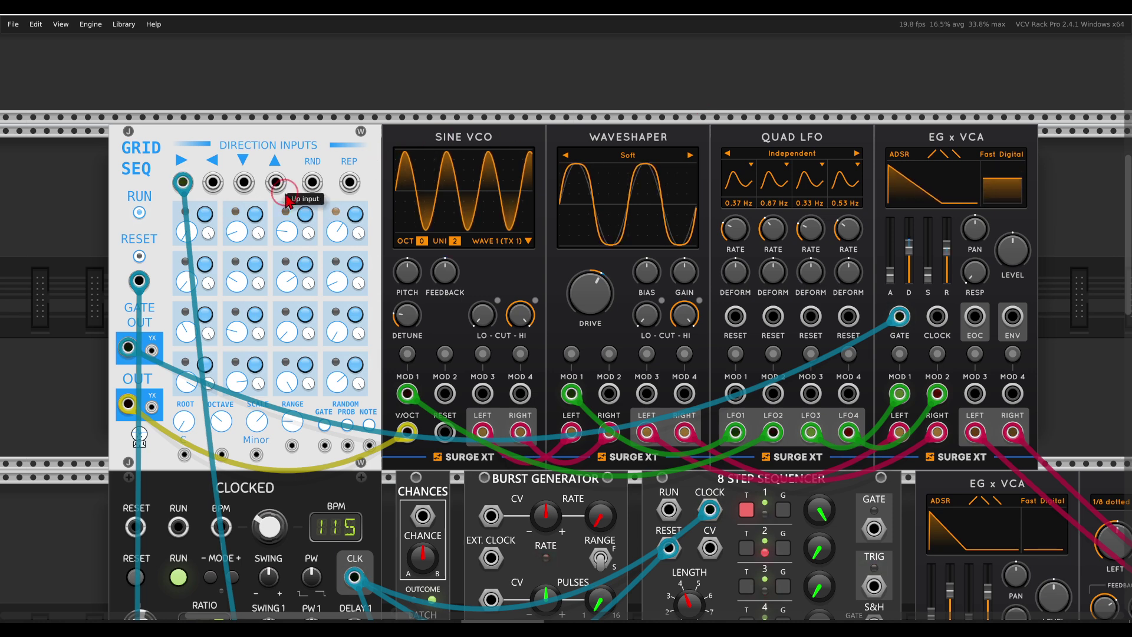
- Cable Clocked's CLK 2 output into Grid Seq's down-arrow direction input
scroll(273, 244, down, 5)
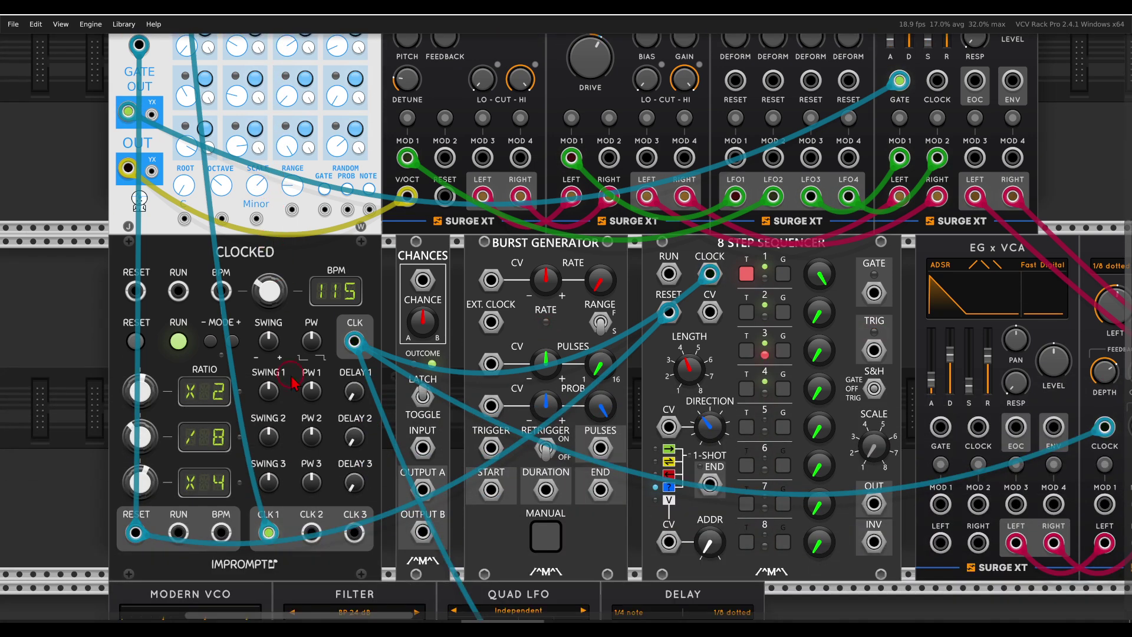
drag(313, 537, 253, 121)
scroll(313, 525, up, 2)
scroll(316, 506, up, 4)
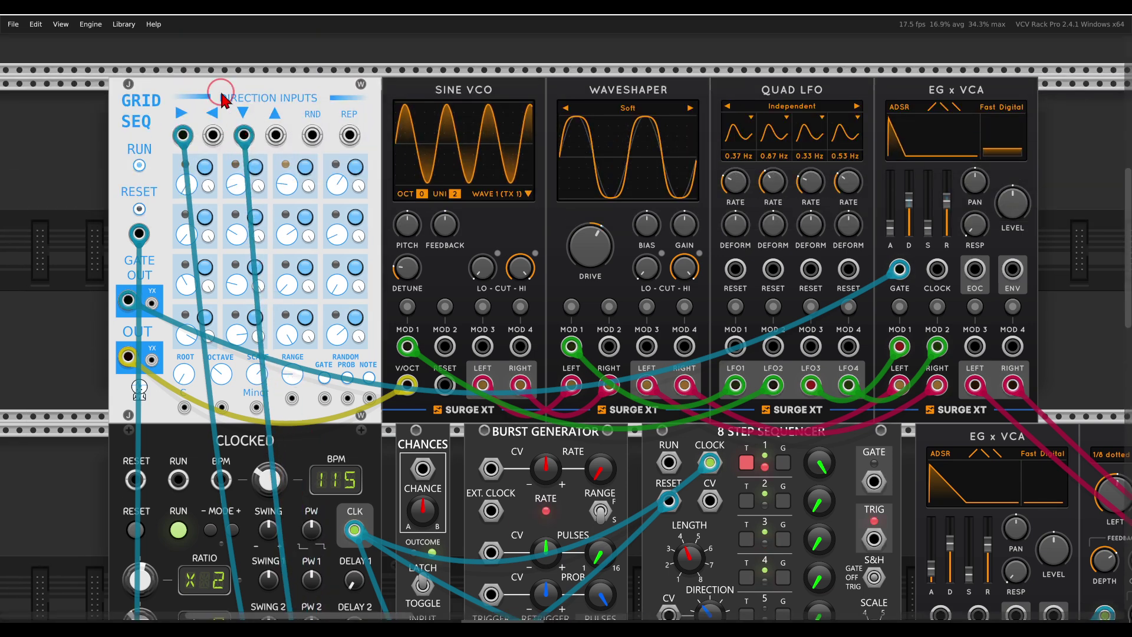
scroll(222, 96, up, 1)
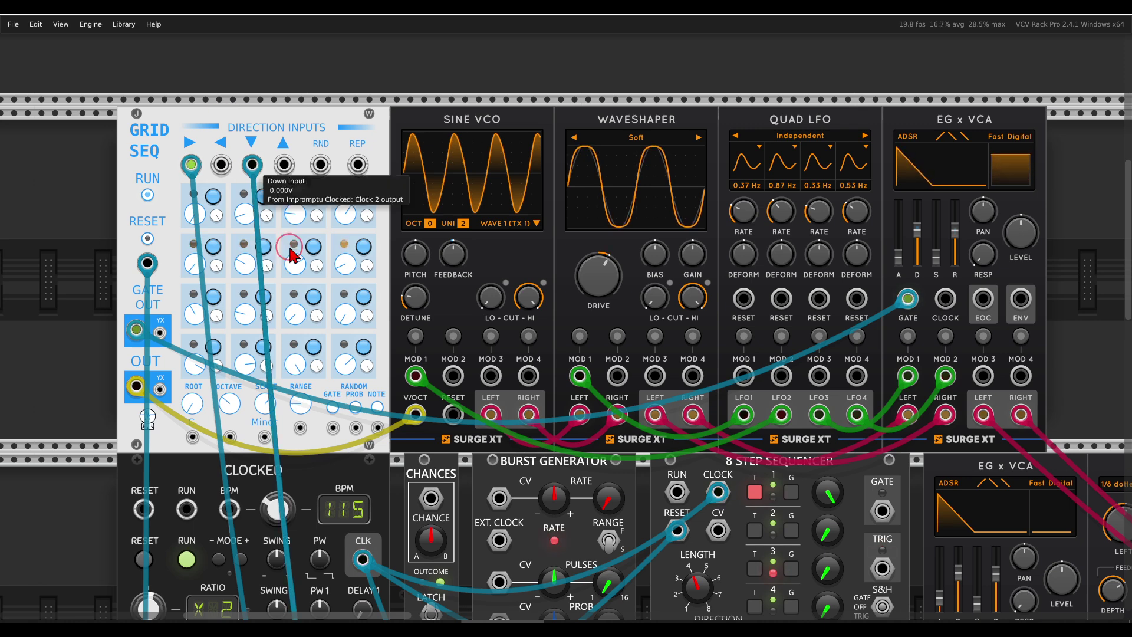
- Feed Clocked's master CLK output into the Chances INPUT
scroll(494, 446, down, 1)
scroll(494, 447, down, 2)
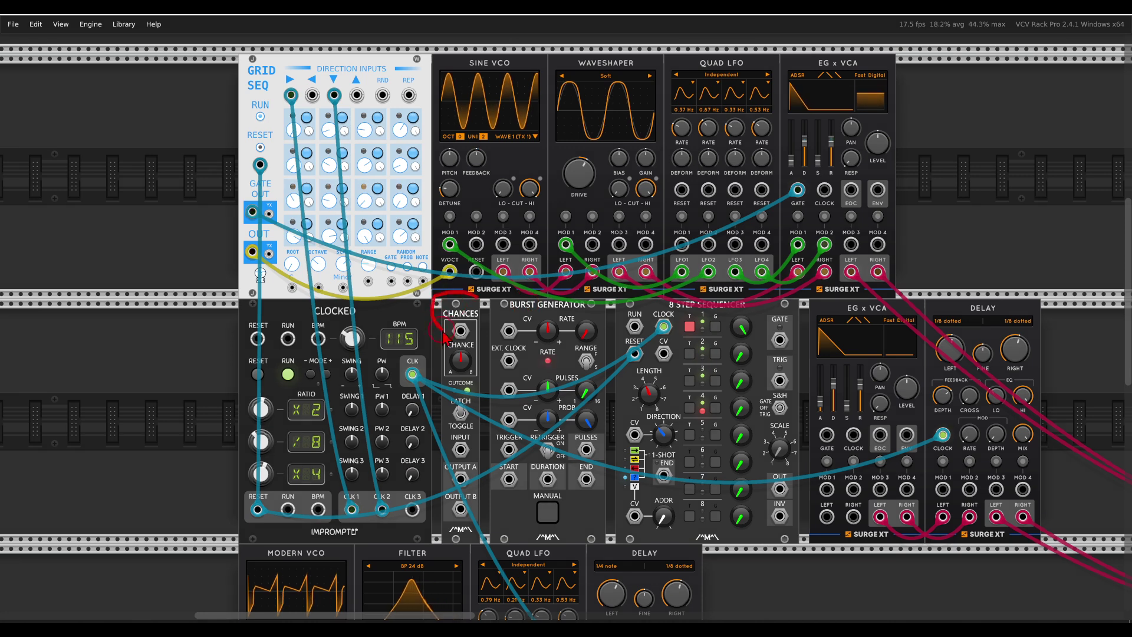
click(459, 312)
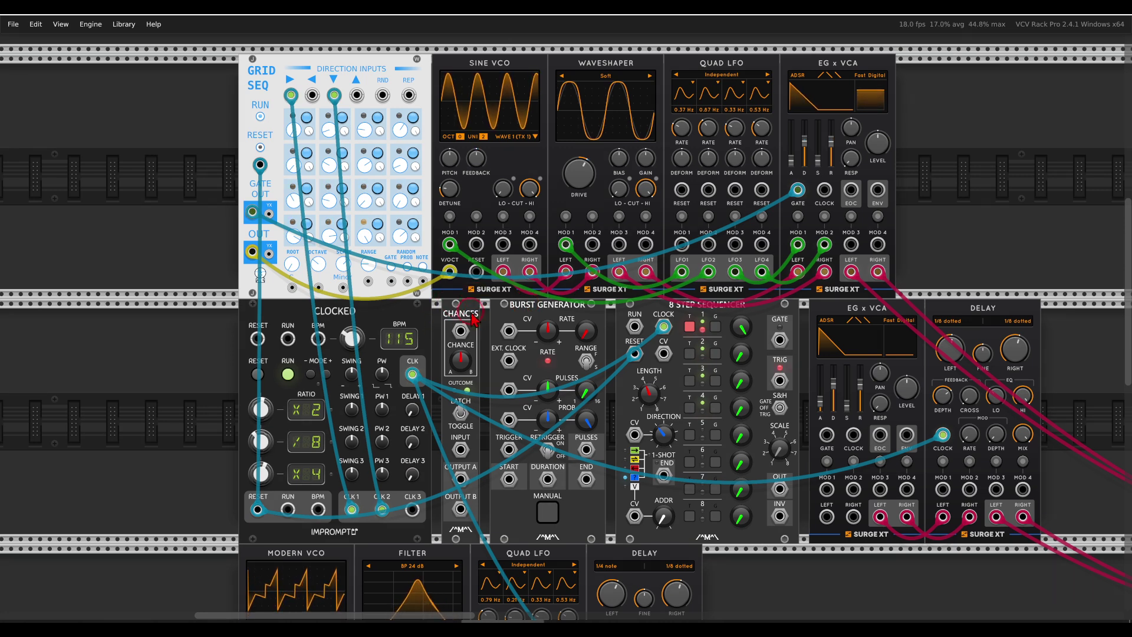
click(461, 450)
drag(461, 450, 413, 374)
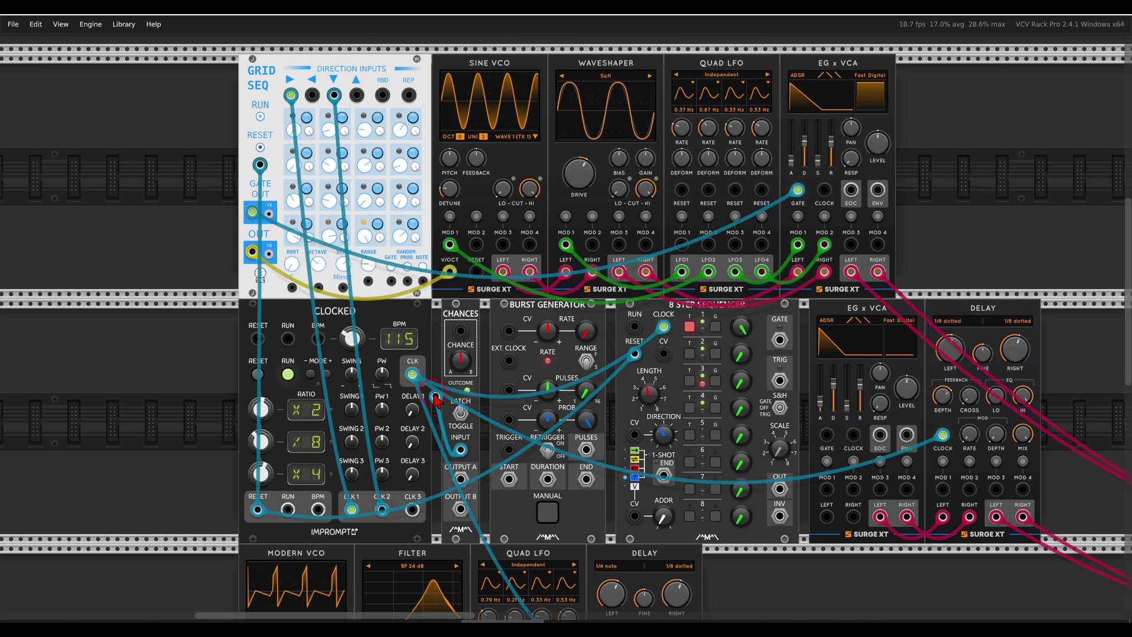
- Send Chances OUTPUT A to Grid Seq's RND direction input
right_click(416, 377)
click(427, 394)
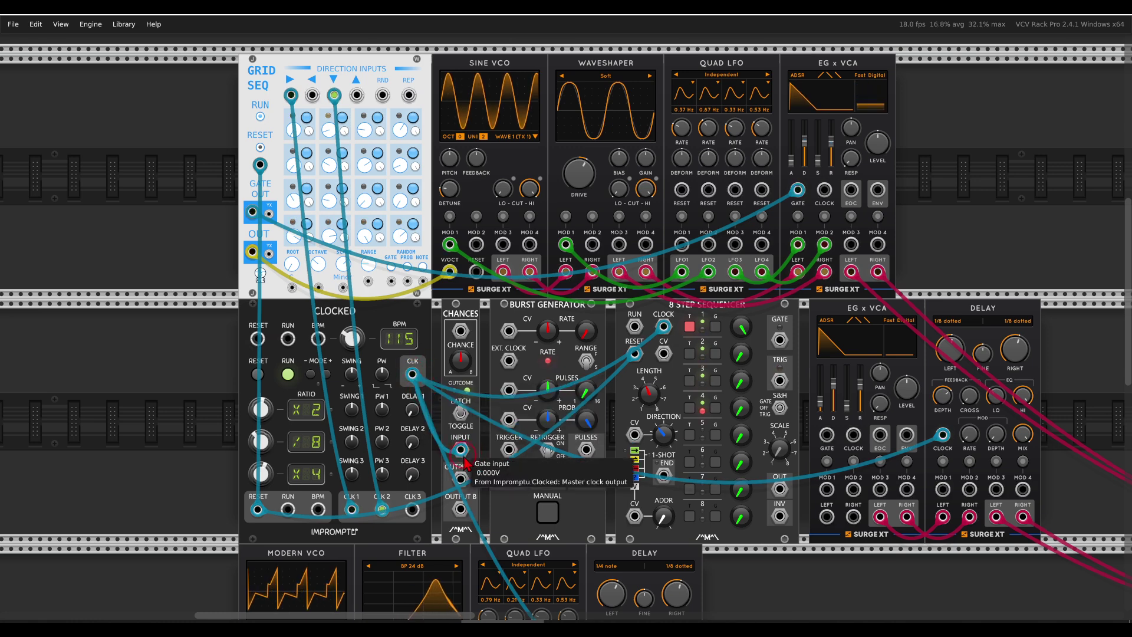
drag(461, 479, 382, 95)
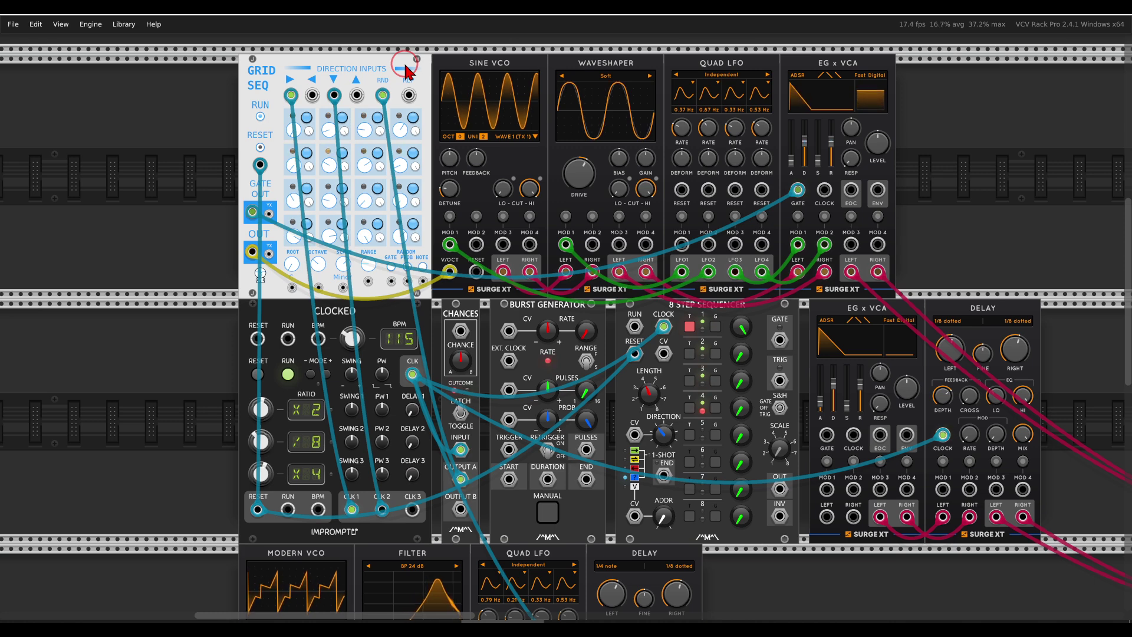
- Clock the Burst Generator from CLK 3, route its PULSES to Grid Seq REP, and trigger it from Chances B
mouse_move(597, 288)
mouse_down()
mouse_move(528, 290)
mouse_move(502, 315)
mouse_move(579, 331)
mouse_move(590, 299)
mouse_up()
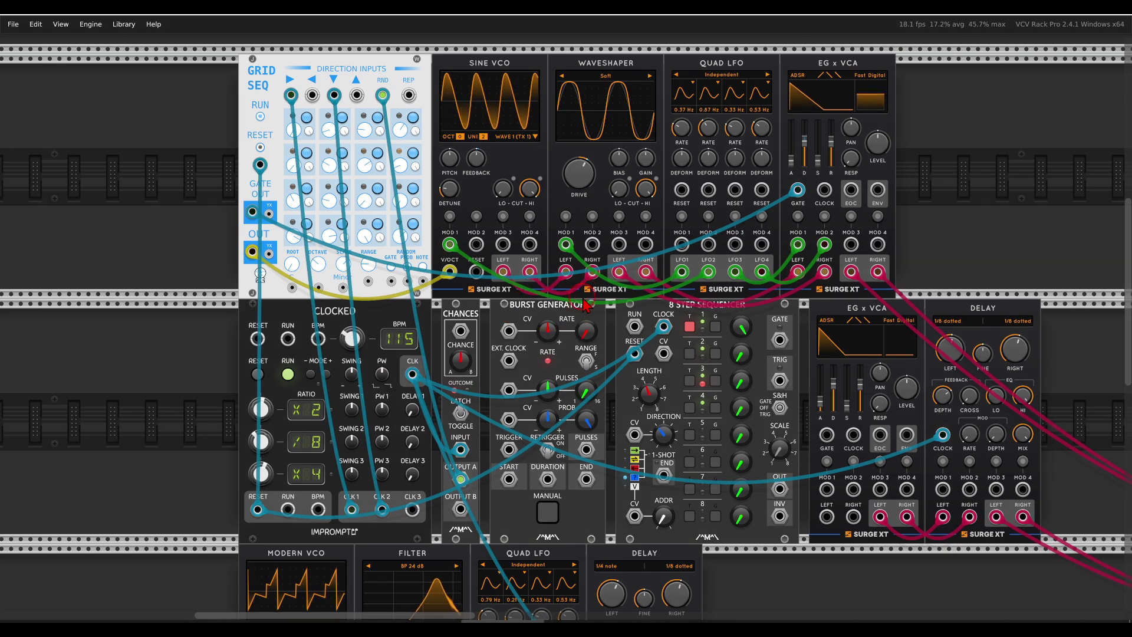
drag(413, 510, 509, 360)
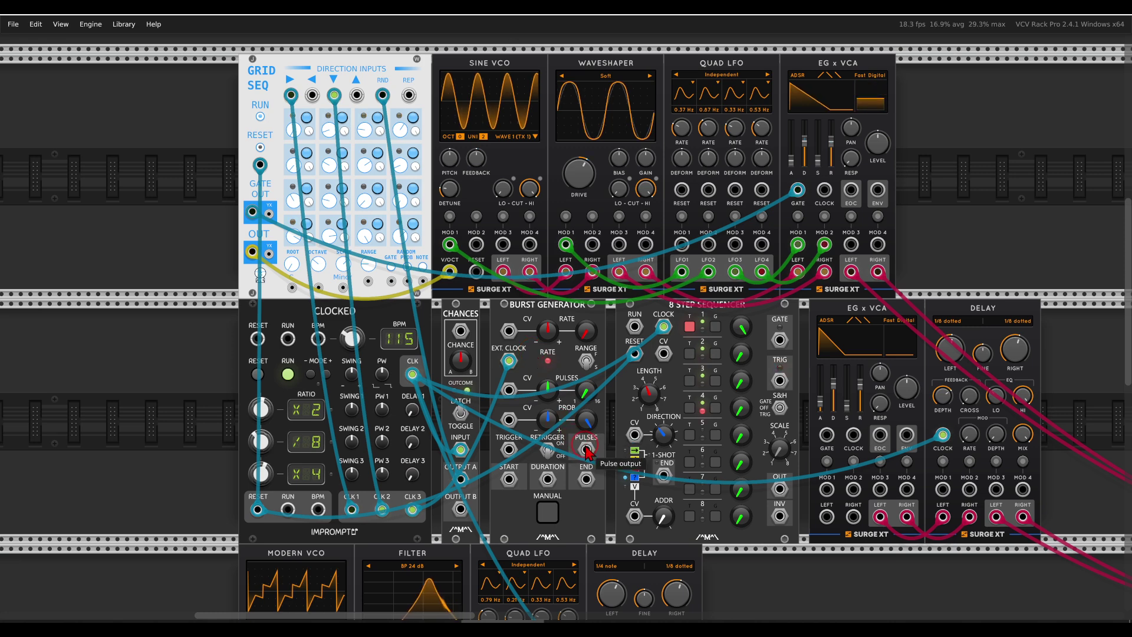
drag(586, 450, 411, 96)
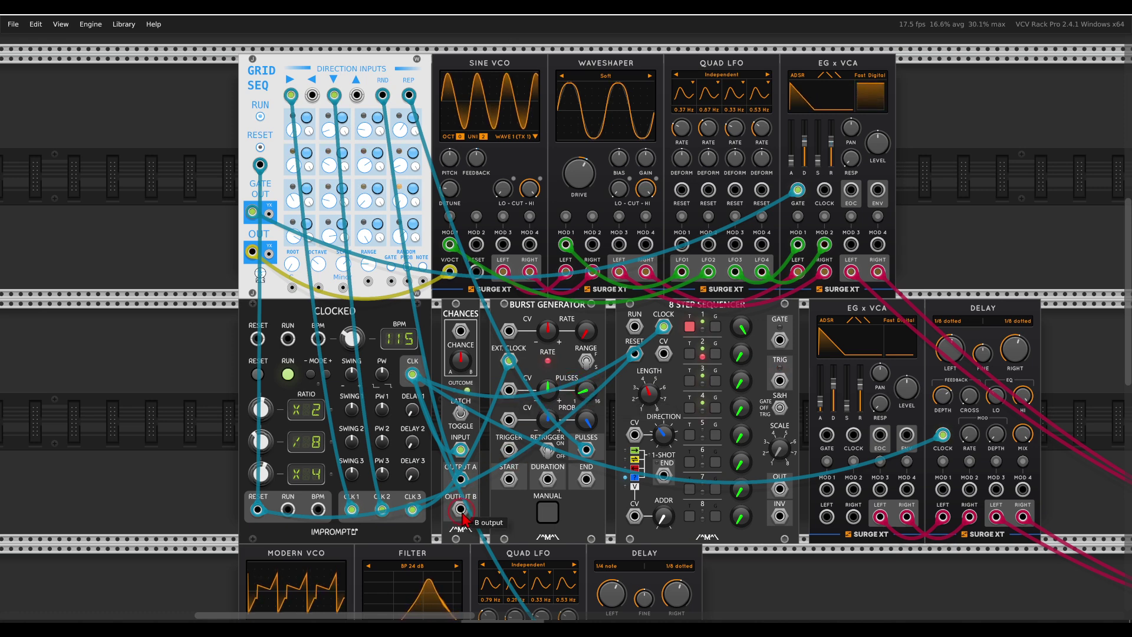
drag(462, 511, 509, 450)
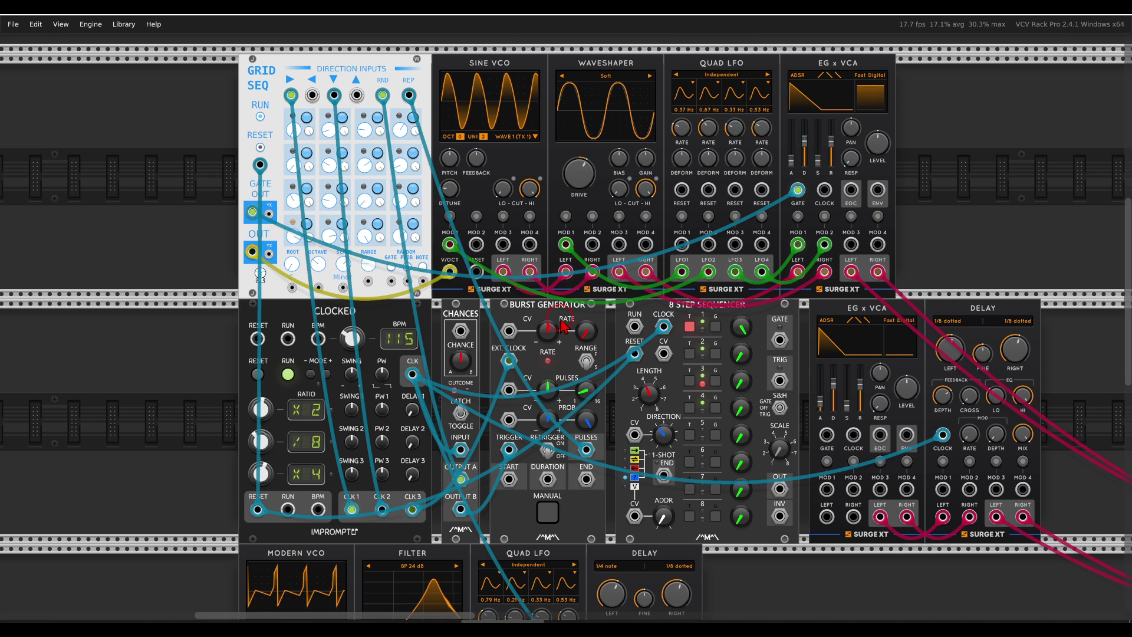
- Mark the 8 Step Sequencer's steps and cable its OUT jack to Grid Seq's octave CV input
mouse_move(746, 282)
mouse_down()
mouse_move(679, 282)
mouse_move(638, 307)
mouse_move(766, 313)
mouse_move(752, 282)
mouse_move(705, 323)
mouse_move(754, 316)
mouse_move(684, 315)
mouse_move(682, 332)
mouse_move(729, 345)
mouse_move(746, 311)
mouse_up()
mouse_move(684, 407)
mouse_down()
mouse_move(663, 413)
mouse_move(677, 421)
mouse_move(660, 457)
mouse_move(676, 418)
mouse_up()
drag(707, 339, 710, 359)
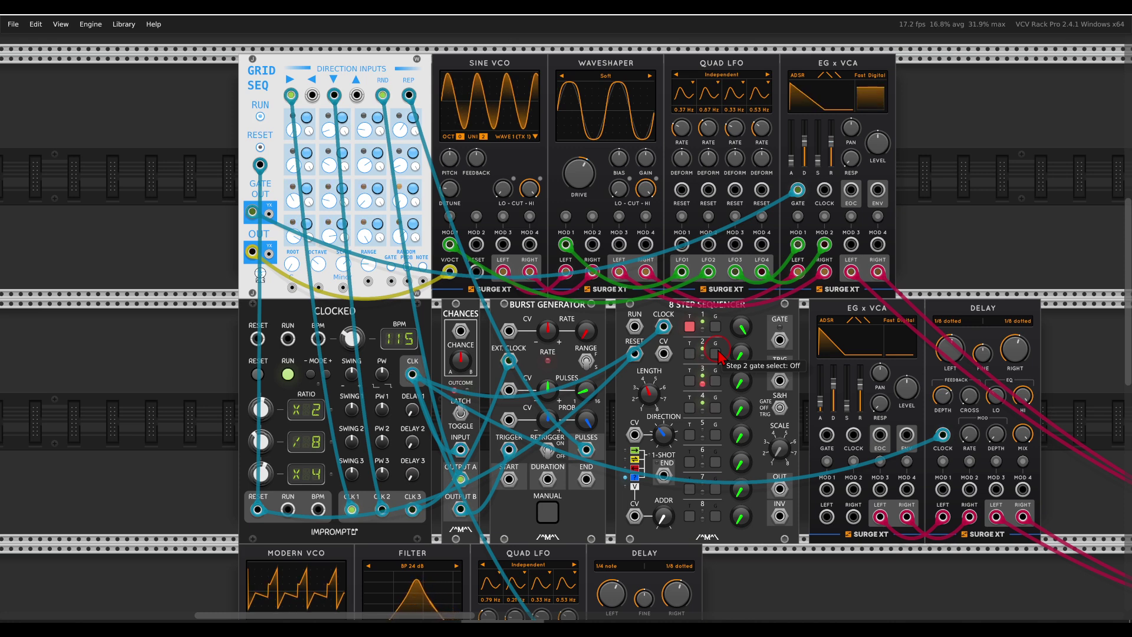
mouse_move(773, 469)
mouse_down()
mouse_move(784, 490)
mouse_move(322, 294)
mouse_up()
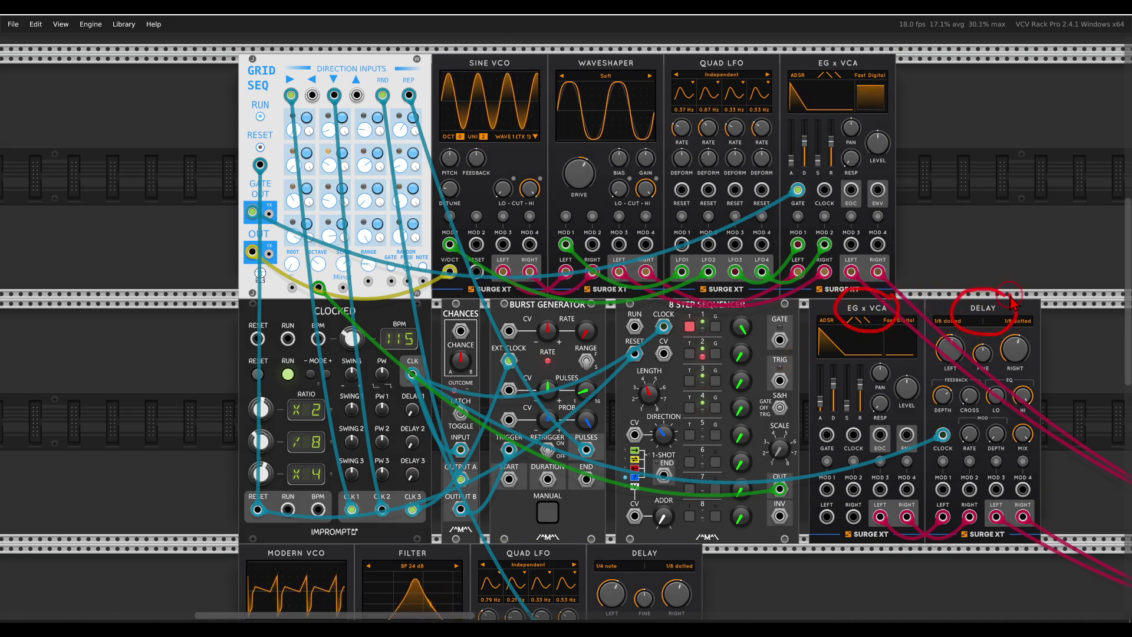
- Chain the upper EG x VCA's LEFT/RIGHT outputs into the lower EG x VCA, gated by the sequencer's TRIG
mouse_move(817, 511)
mouse_down()
mouse_move(820, 533)
mouse_move(851, 273)
mouse_up()
drag(854, 517, 878, 272)
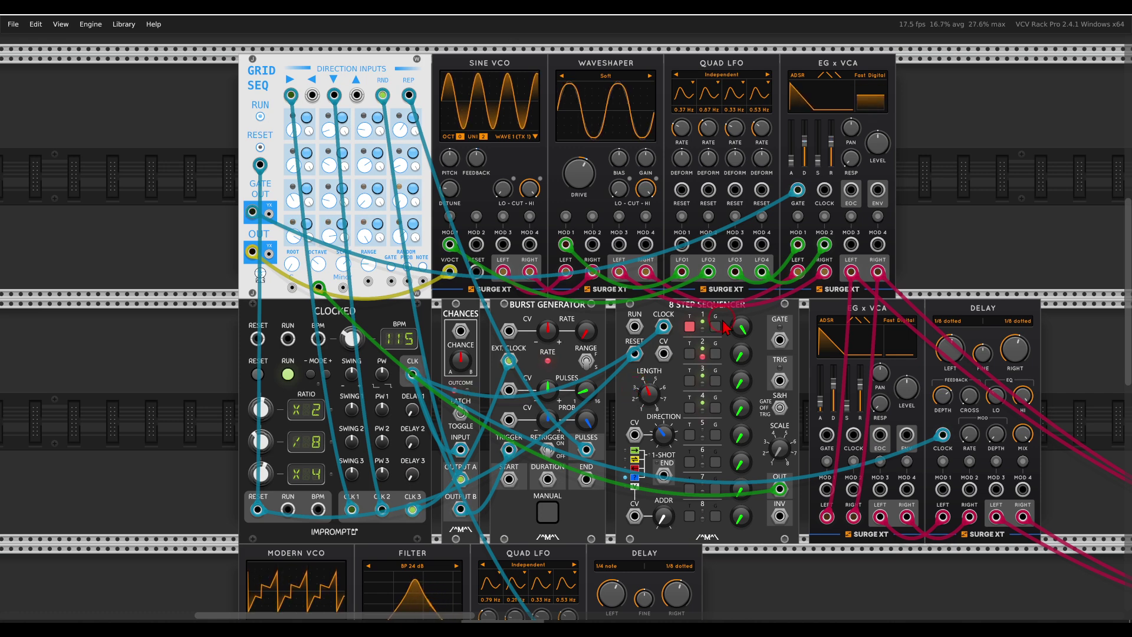
click(684, 338)
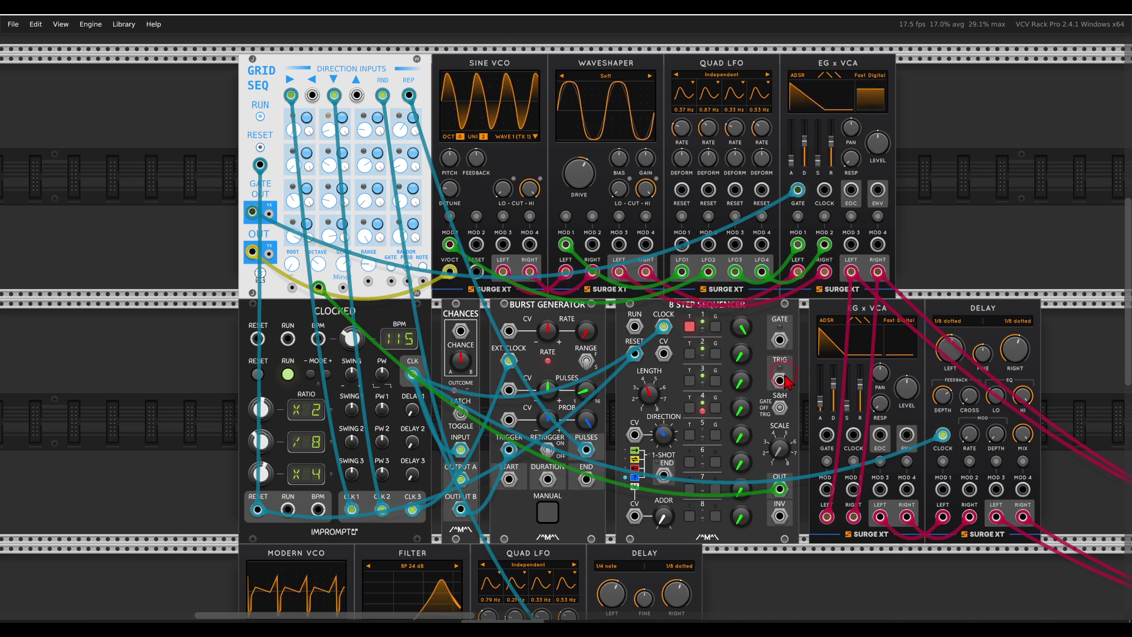
drag(785, 381, 783, 387)
drag(819, 425, 827, 434)
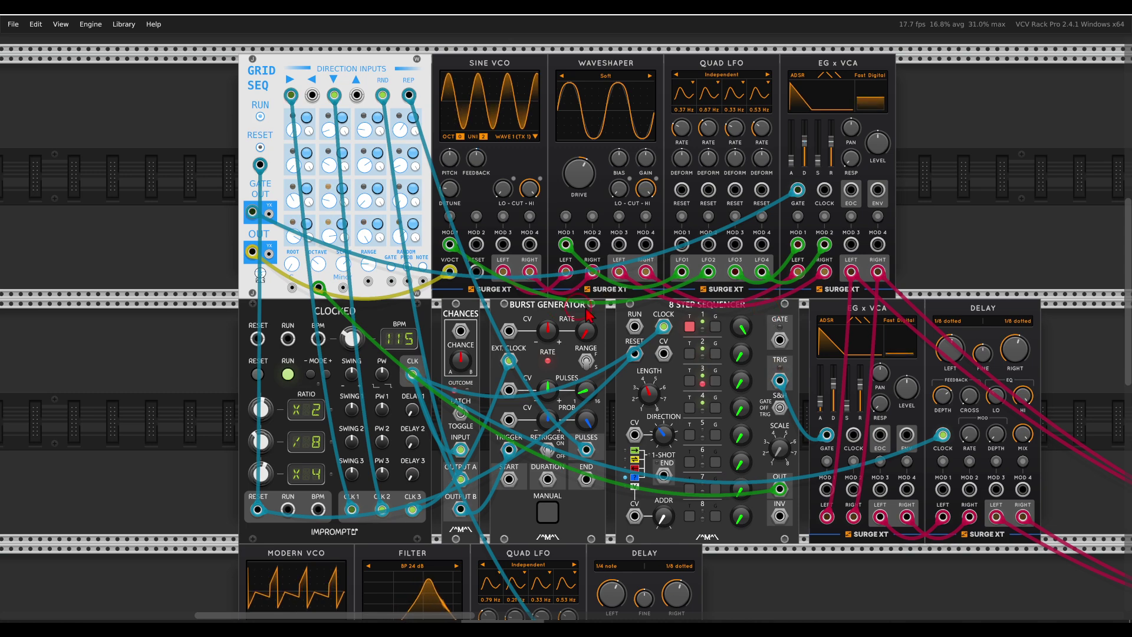
- Frame Grid Seq's YX outputs and cable YX V/Oct to the Modern VCO's V/OCT input
scroll(595, 295, left, 5)
scroll(577, 264, up, 5)
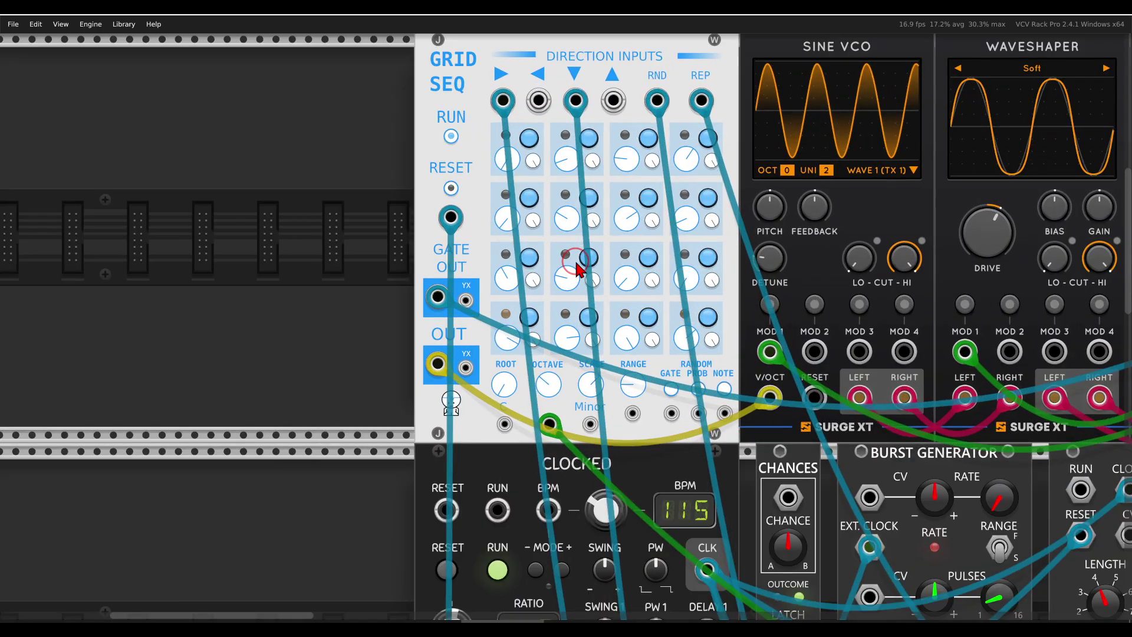
scroll(600, 201, up, 2)
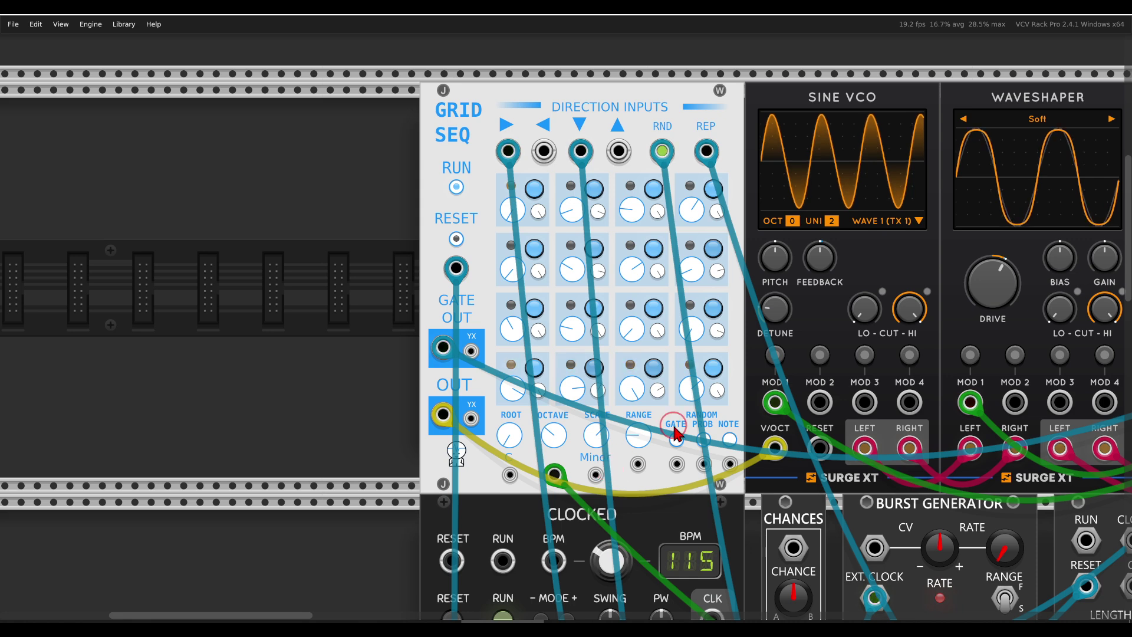
drag(674, 433, 693, 399)
mouse_move(506, 294)
mouse_down()
mouse_move(477, 317)
mouse_move(484, 393)
mouse_move(510, 351)
mouse_up()
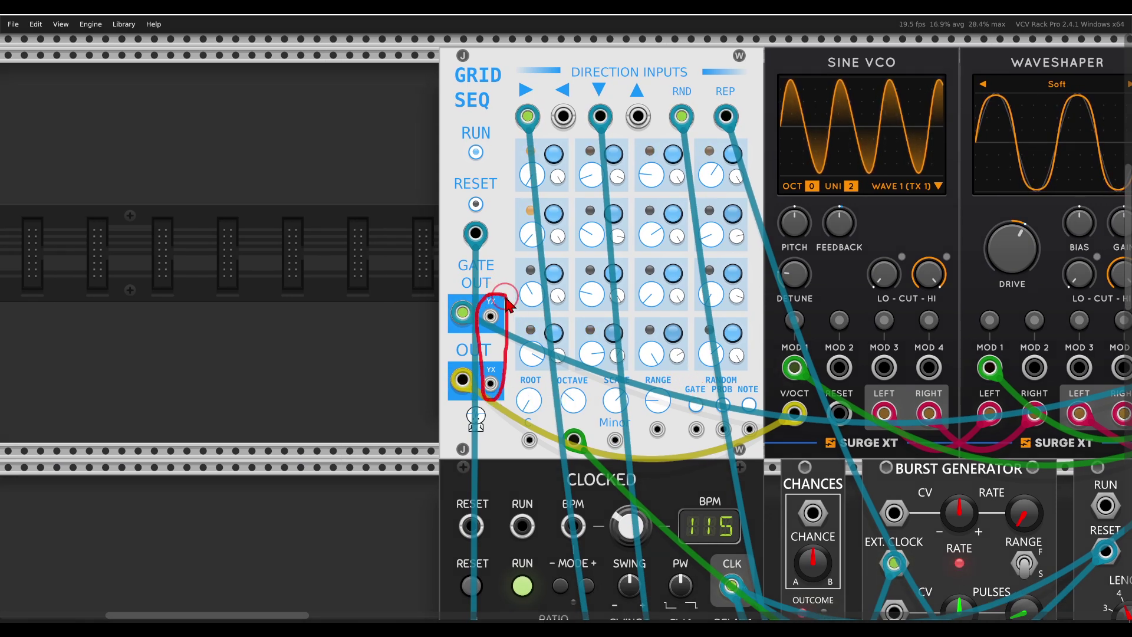
scroll(737, 423, down, 4)
drag(746, 429, 607, 224)
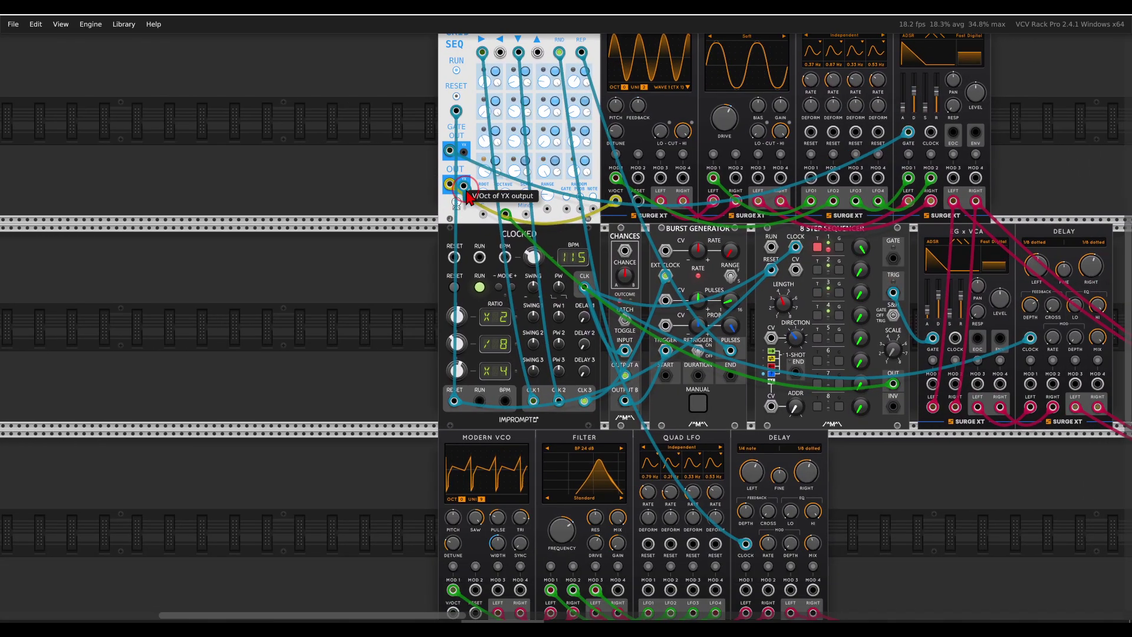
drag(463, 185, 453, 613)
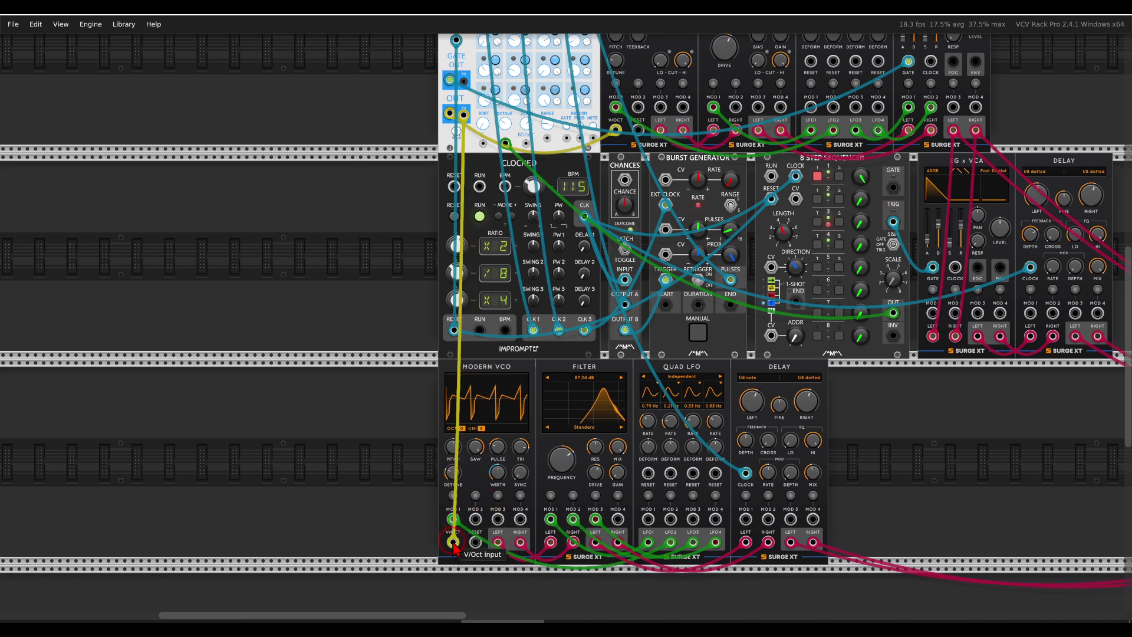